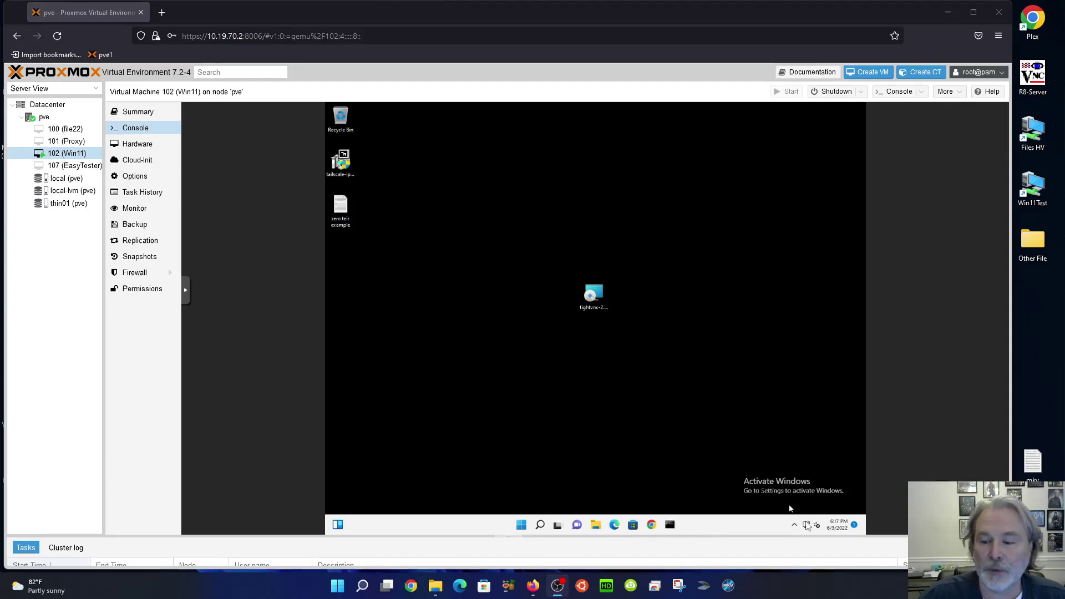
# Step: Reveal the guest's hidden tray icons and select the TightVNC installer on the desktop
pyautogui.click(792, 525)
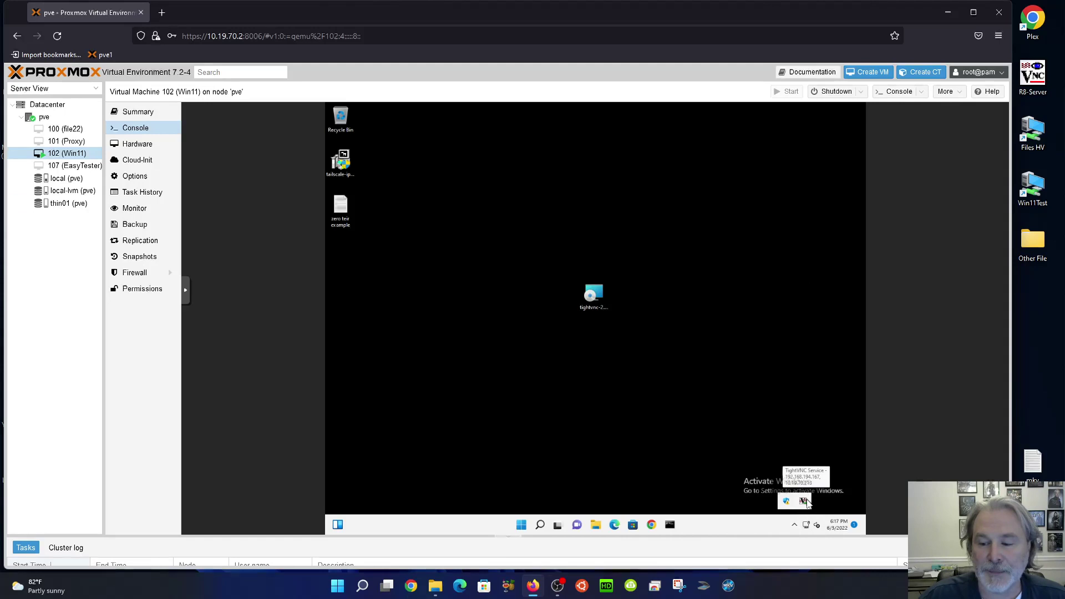
pyautogui.click(605, 305)
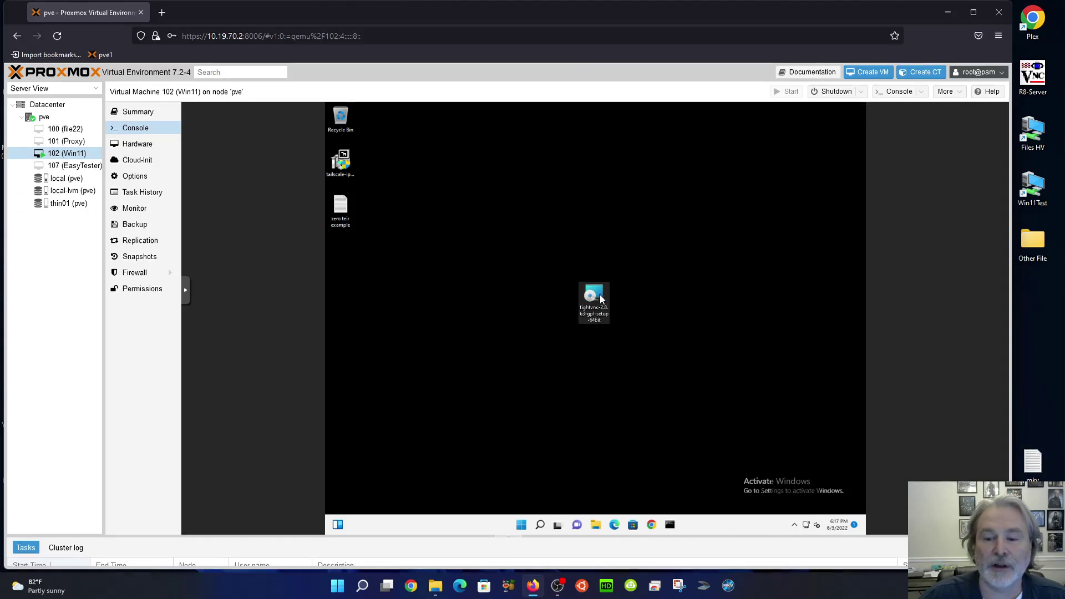
# Step: Shut down Windows in the Win11 VM from the Start menu's power options
pyautogui.click(522, 526)
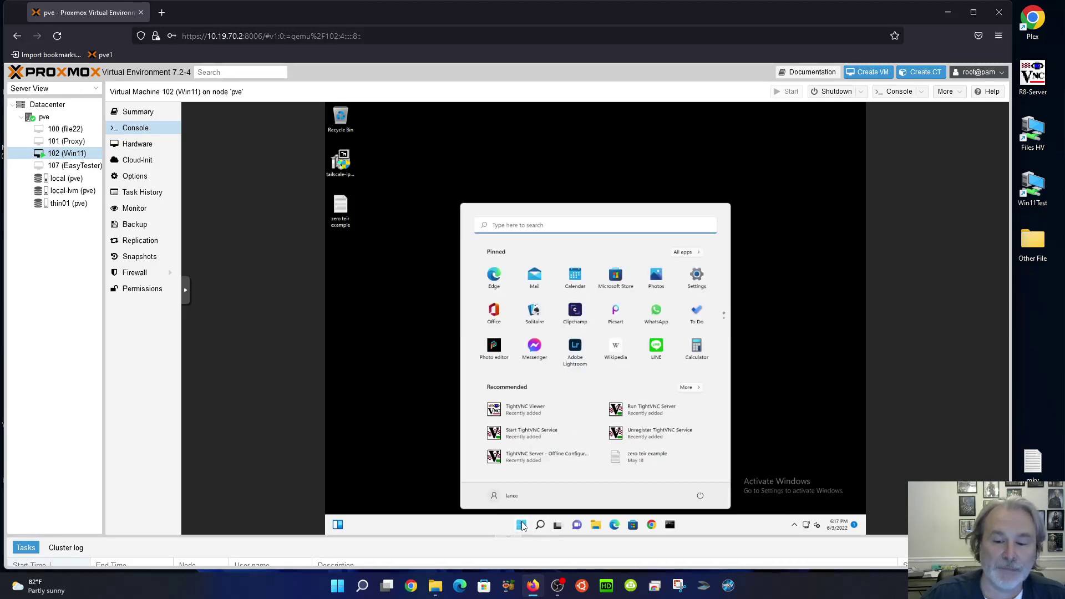
pyautogui.click(700, 497)
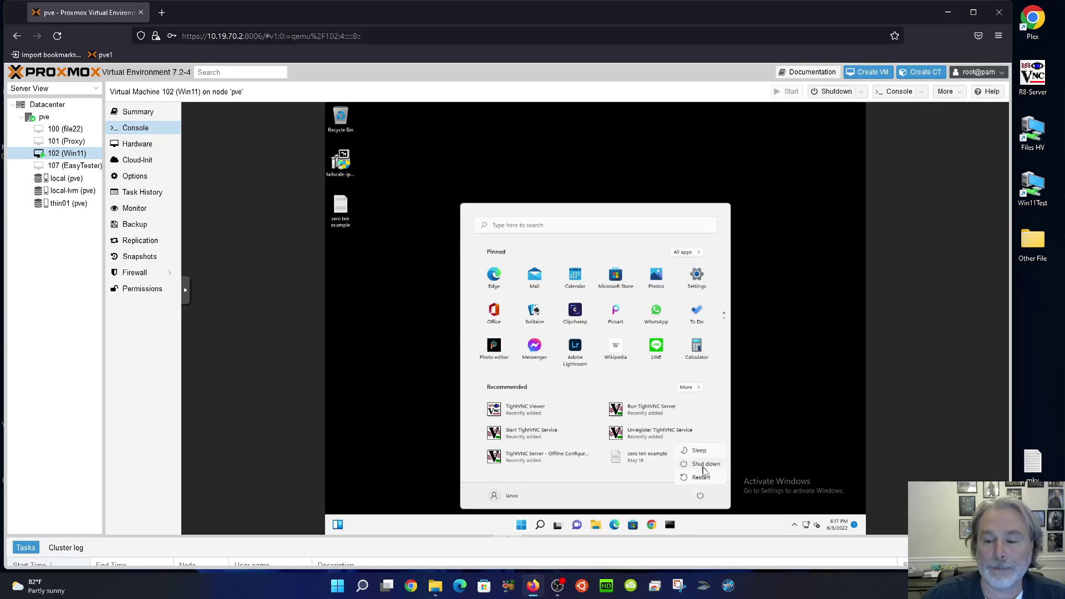
pyautogui.click(695, 471)
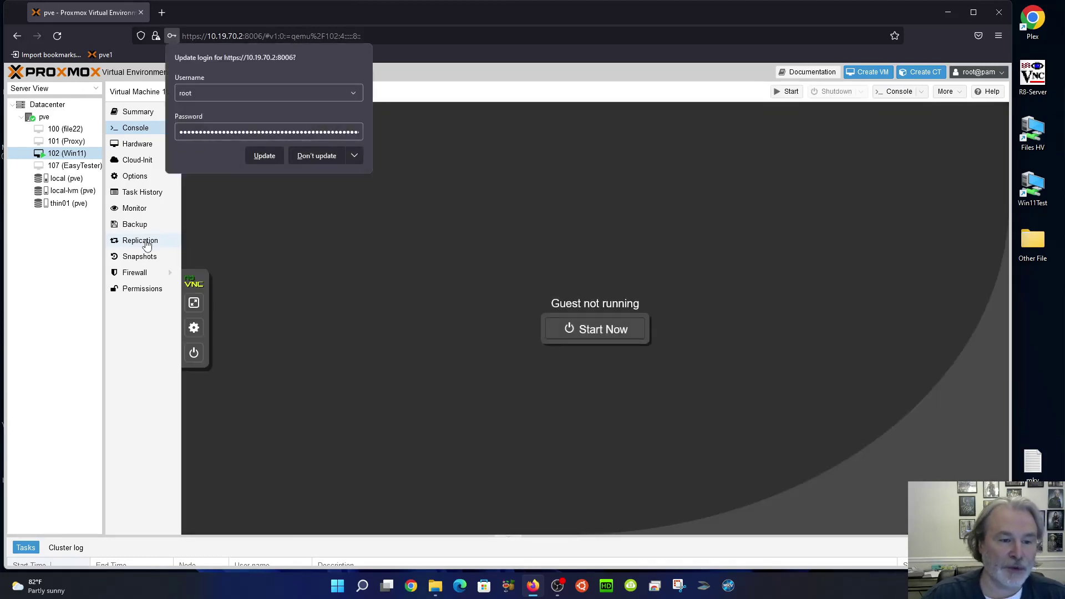
# Step: Dismiss the browser prompt and roll Win11 back to the TestAdvancedFirewall snapshot, accepting data loss
pyautogui.click(506, 113)
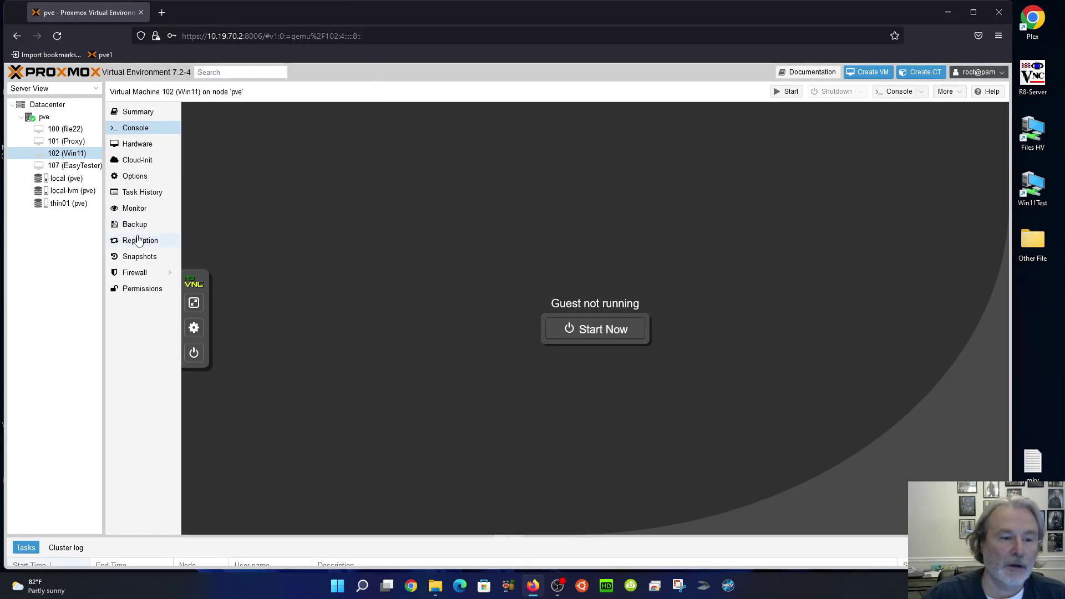
pyautogui.click(145, 261)
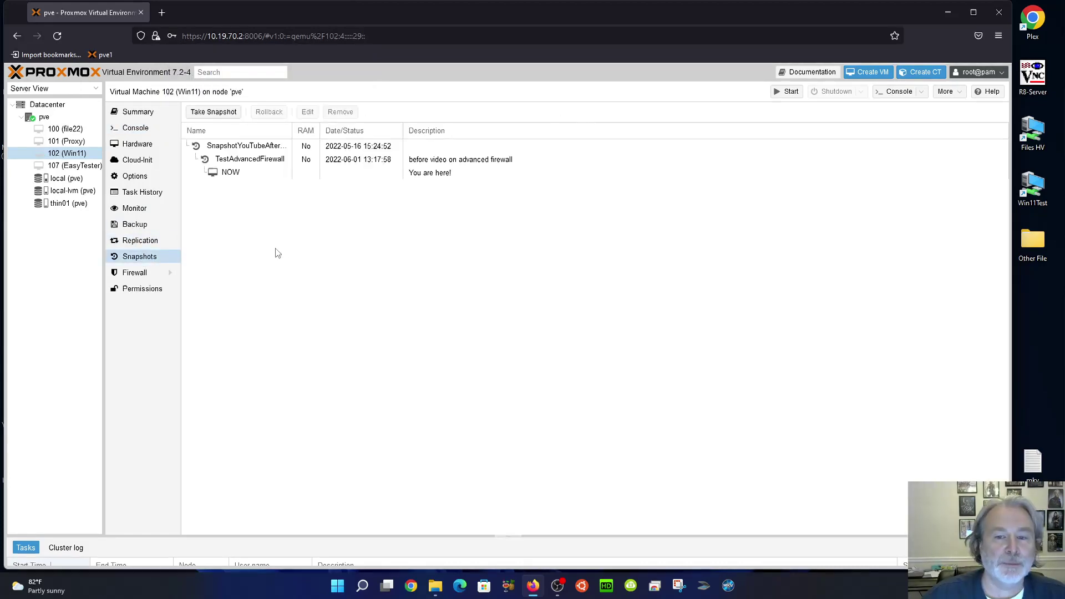
pyautogui.click(257, 163)
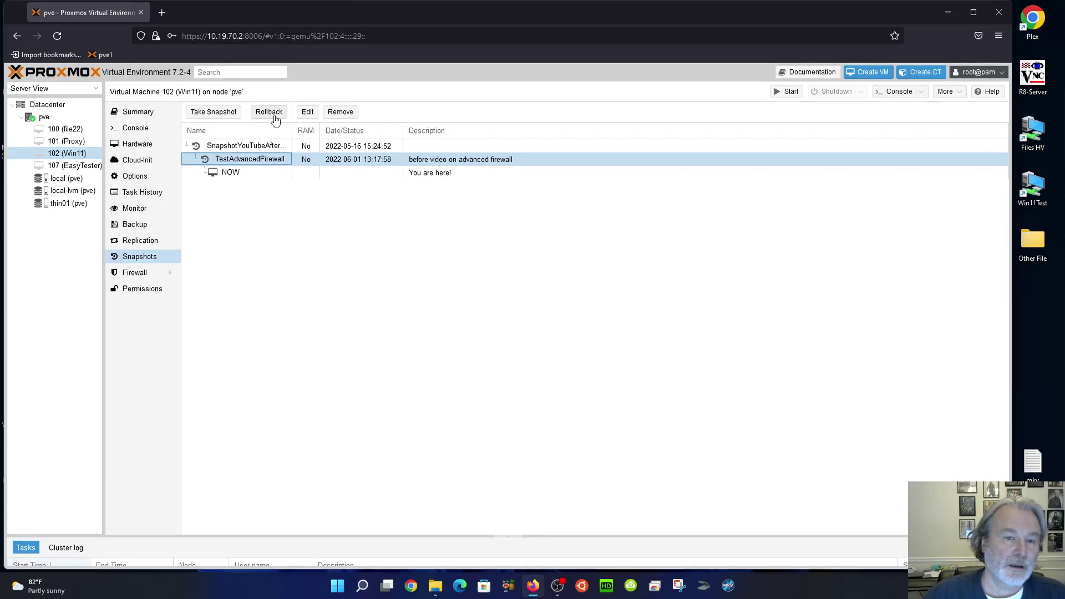
pyautogui.click(273, 115)
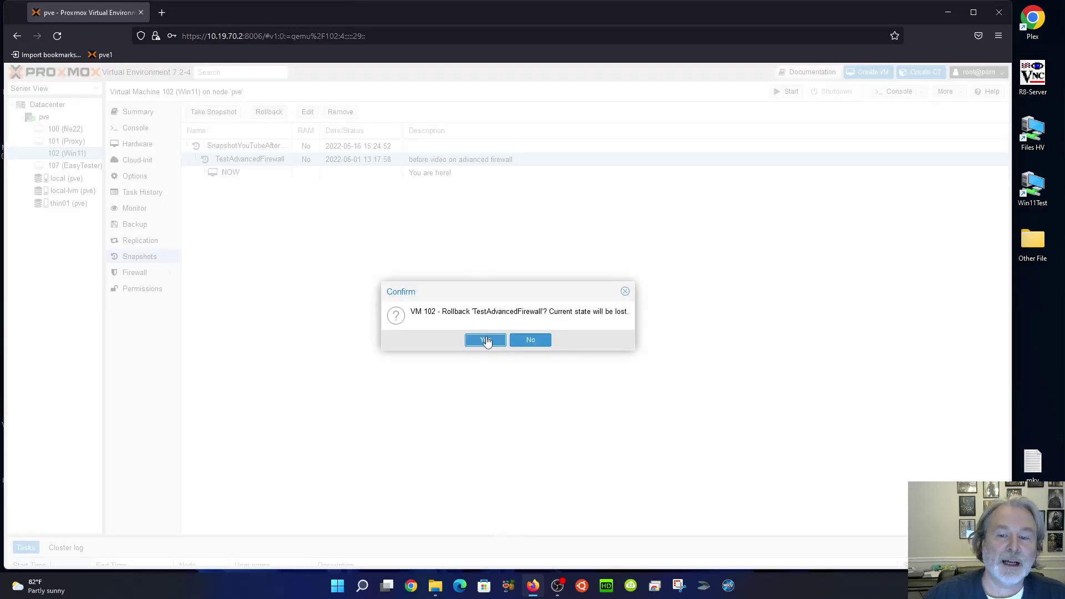
pyautogui.click(486, 341)
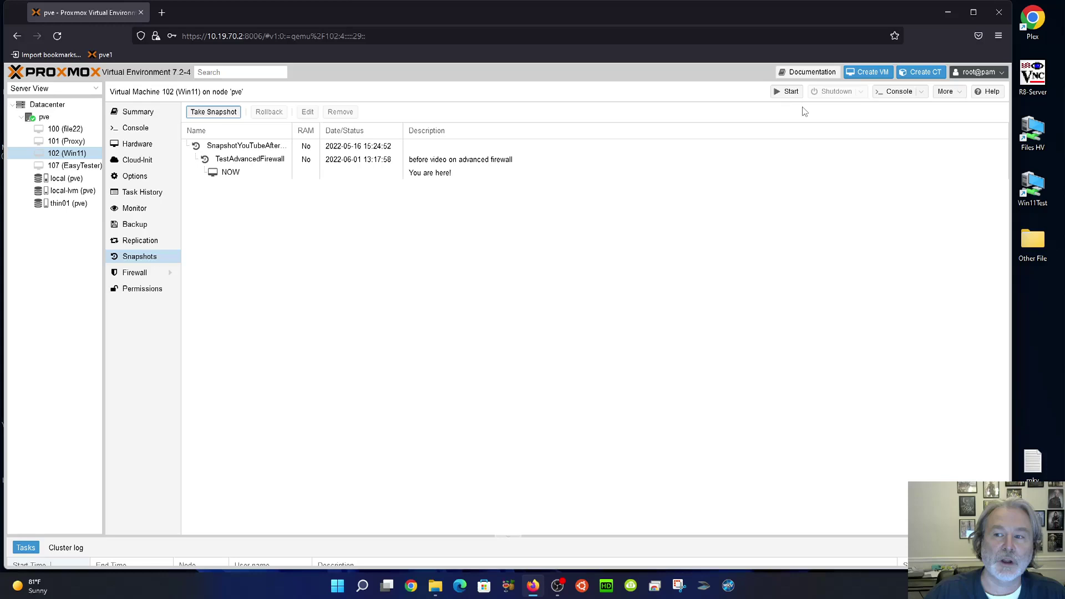
# Step: Power on Win11, open its console, and sign in past the lock screen
pyautogui.click(789, 92)
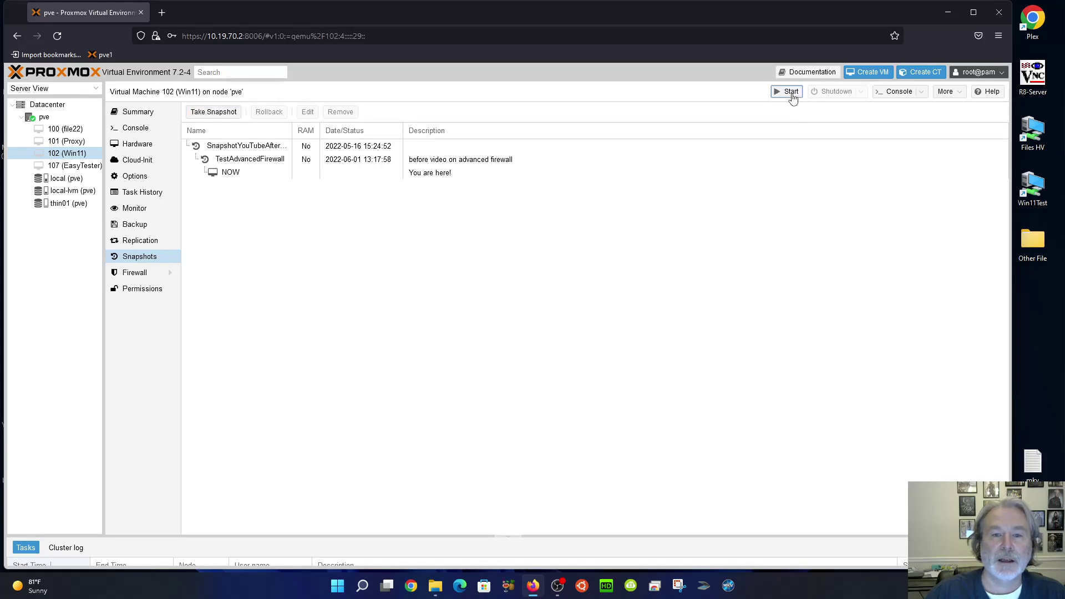
pyautogui.click(136, 129)
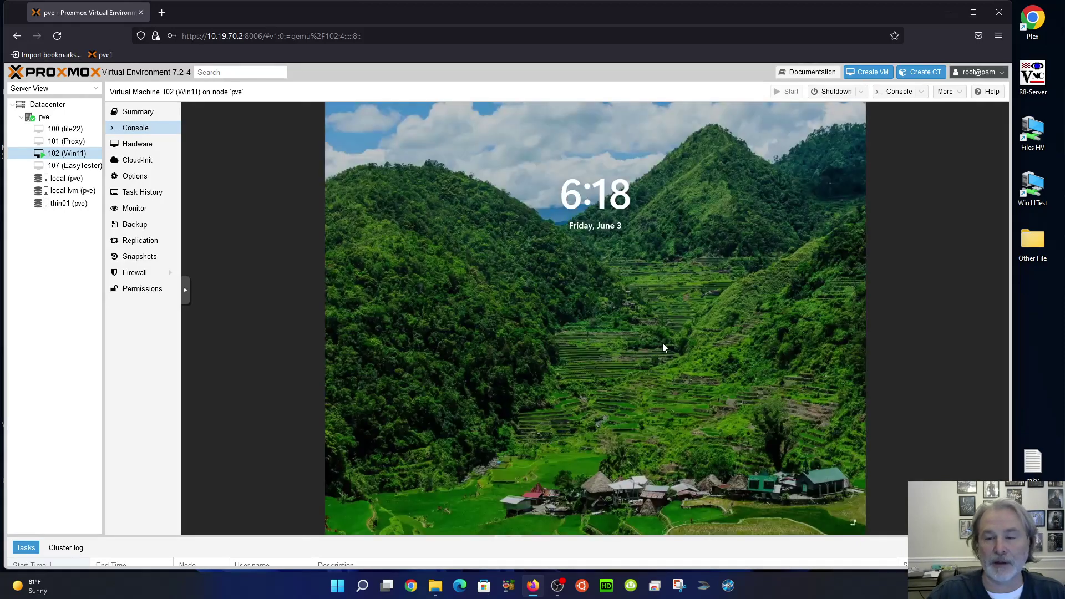
pyautogui.click(663, 347)
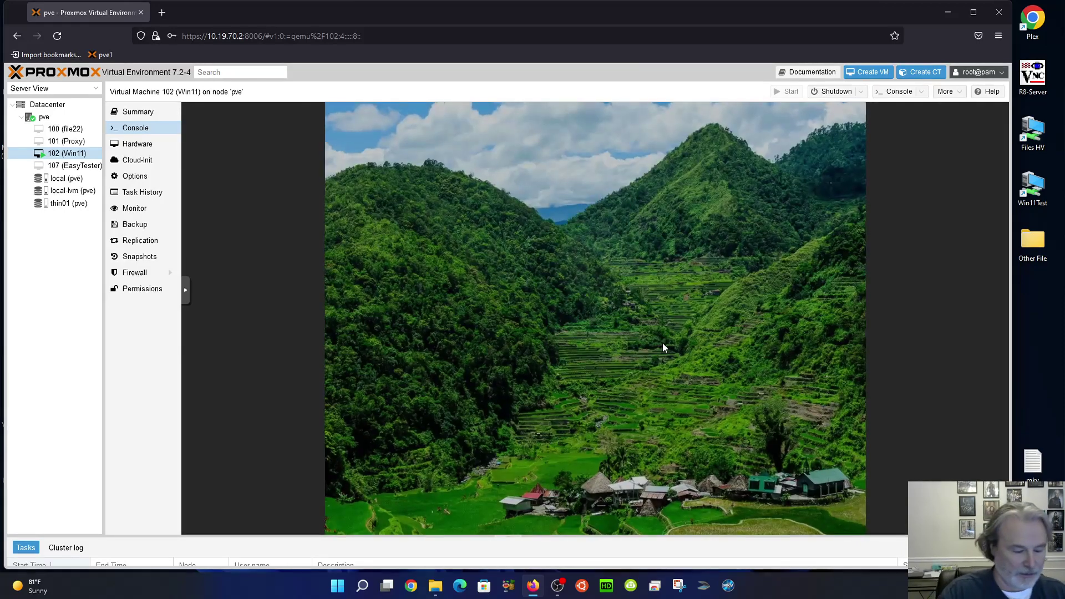
pyautogui.write('******')
pyautogui.press('Return')
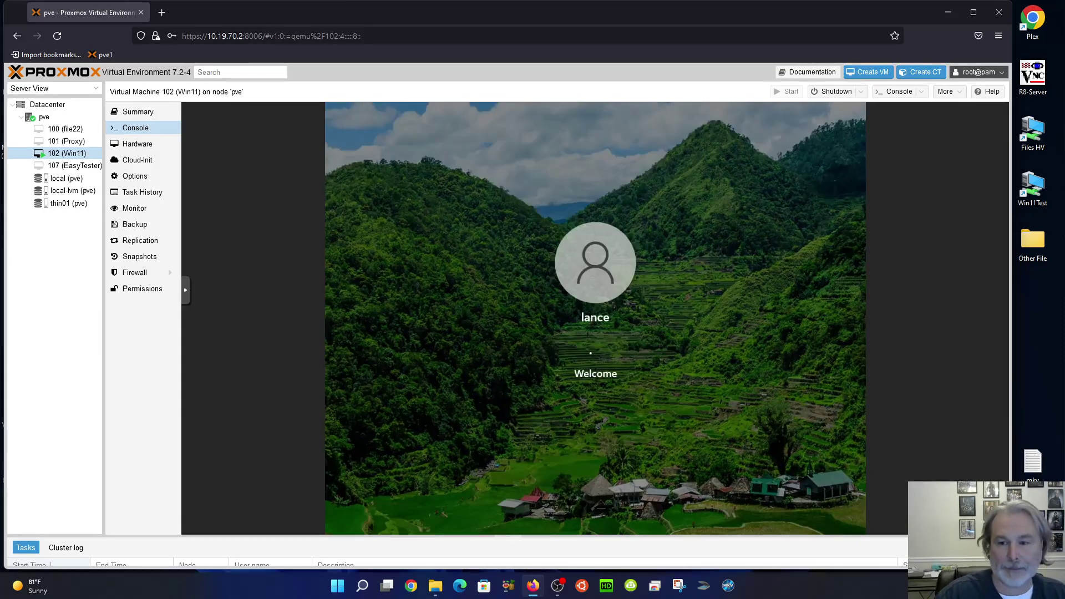